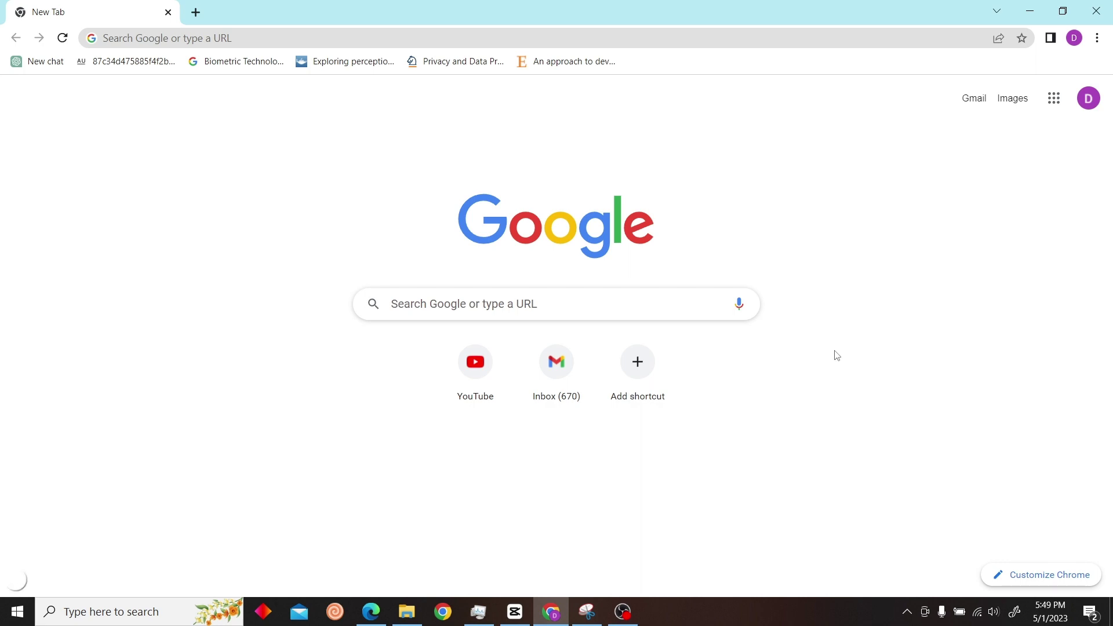
Step: Open zapier.com from the Chrome address bar and start a new untitled Zap
{"action": "left_click", "coordinate": [421, 38]}
{"action": "type", "text": "zapier.com"}
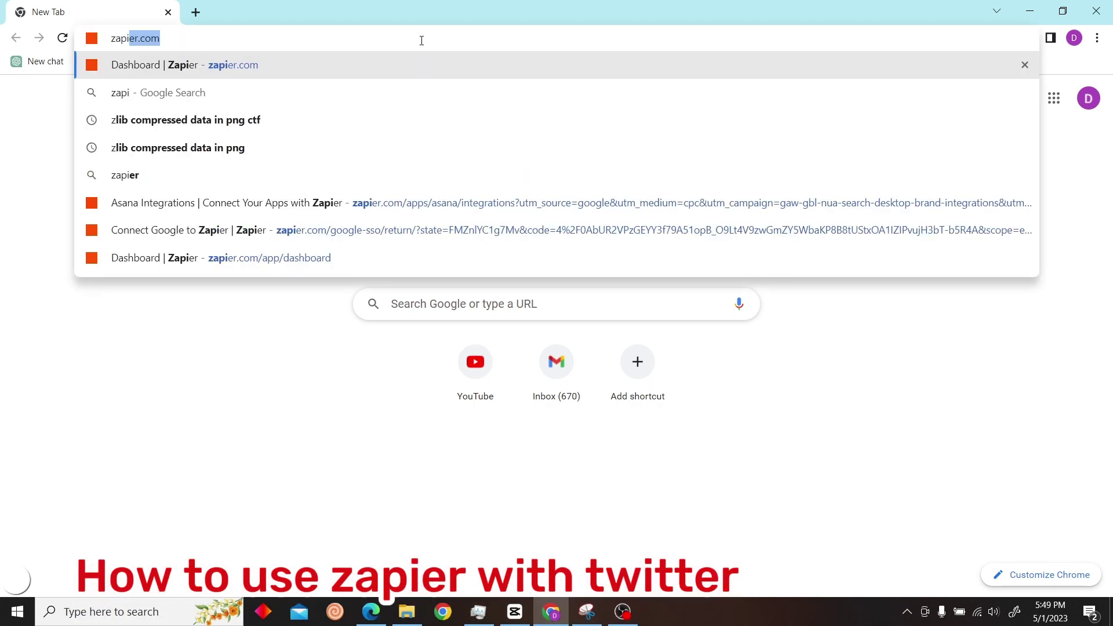
{"action": "key", "text": "Return"}
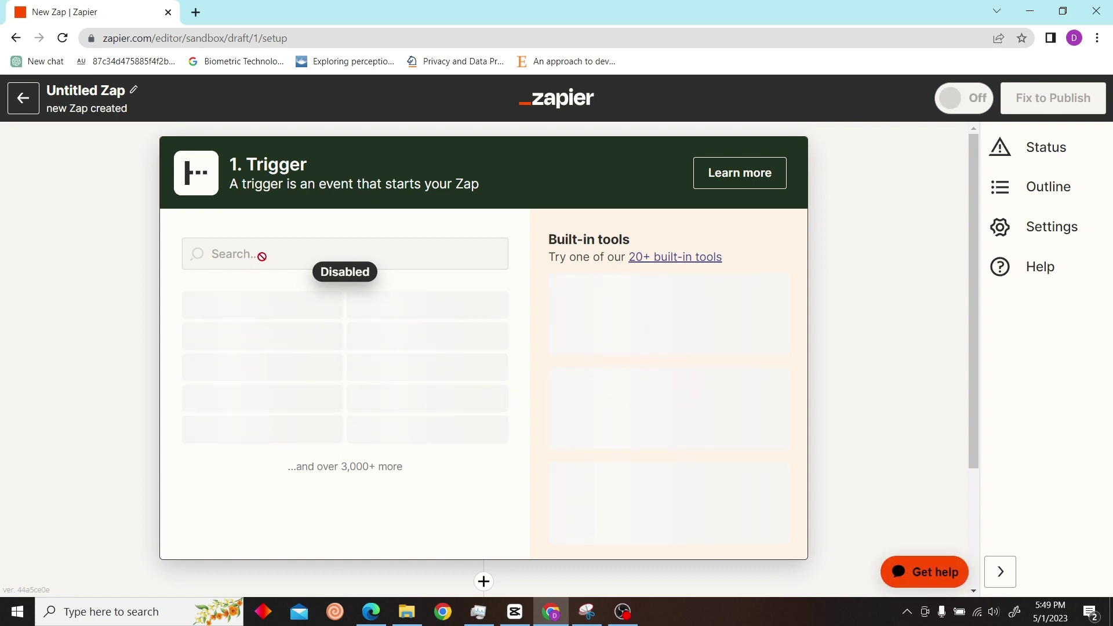
{"action": "type", "text": "youtube"}
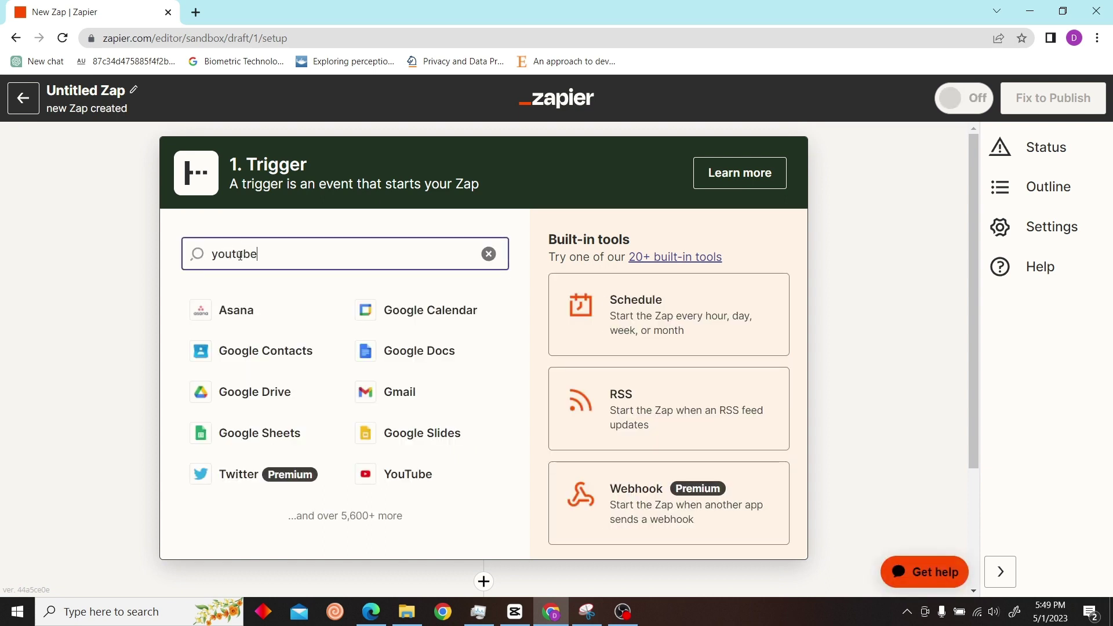
Step: Set the trigger to YouTube's New Video In Channel event with the YouTube account connected
{"action": "left_click", "coordinate": [259, 312]}
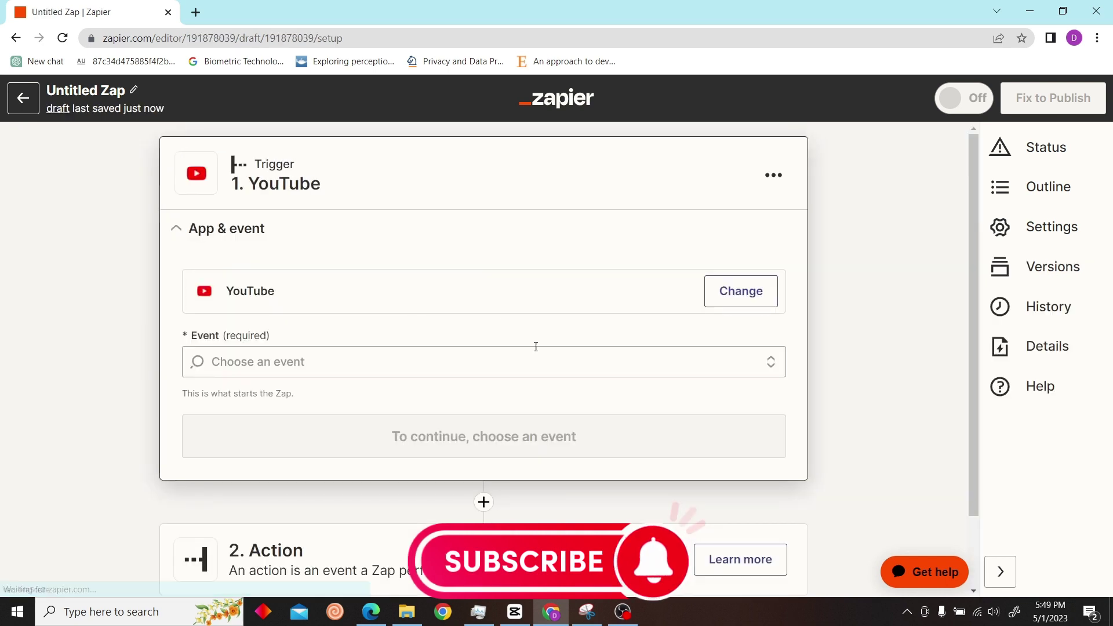
{"action": "left_click", "coordinate": [372, 358]}
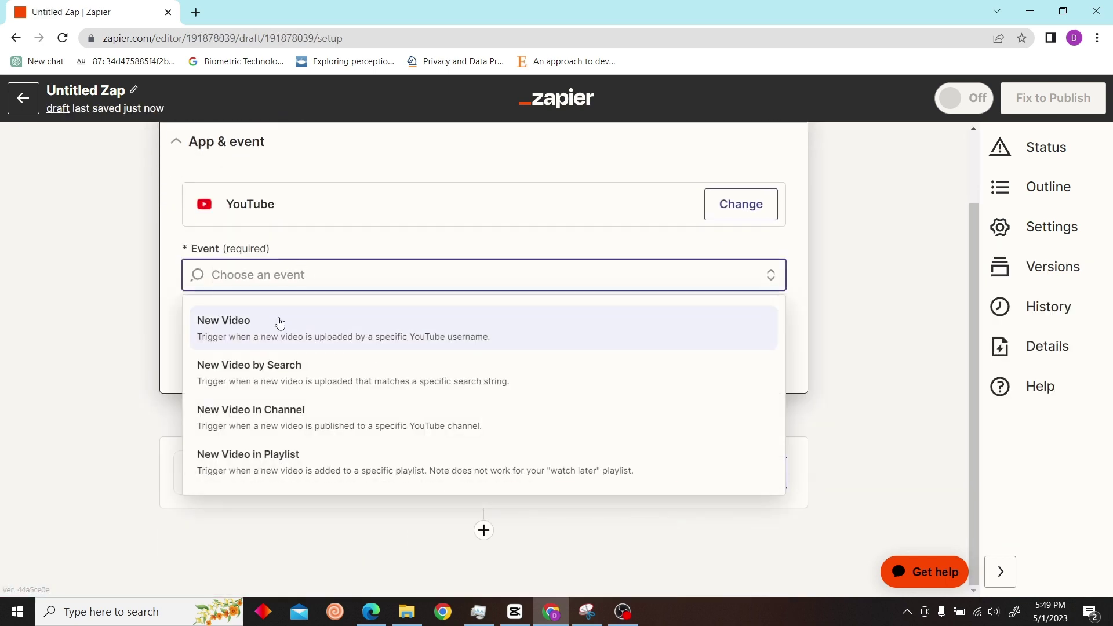
{"action": "left_click", "coordinate": [290, 420]}
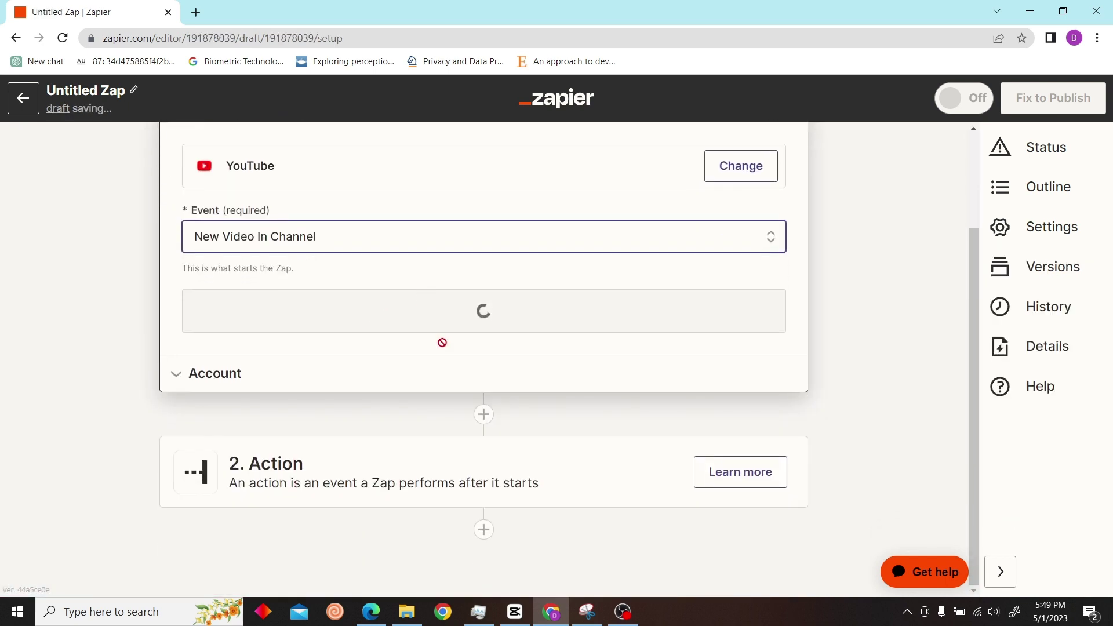
{"action": "left_click", "coordinate": [377, 318]}
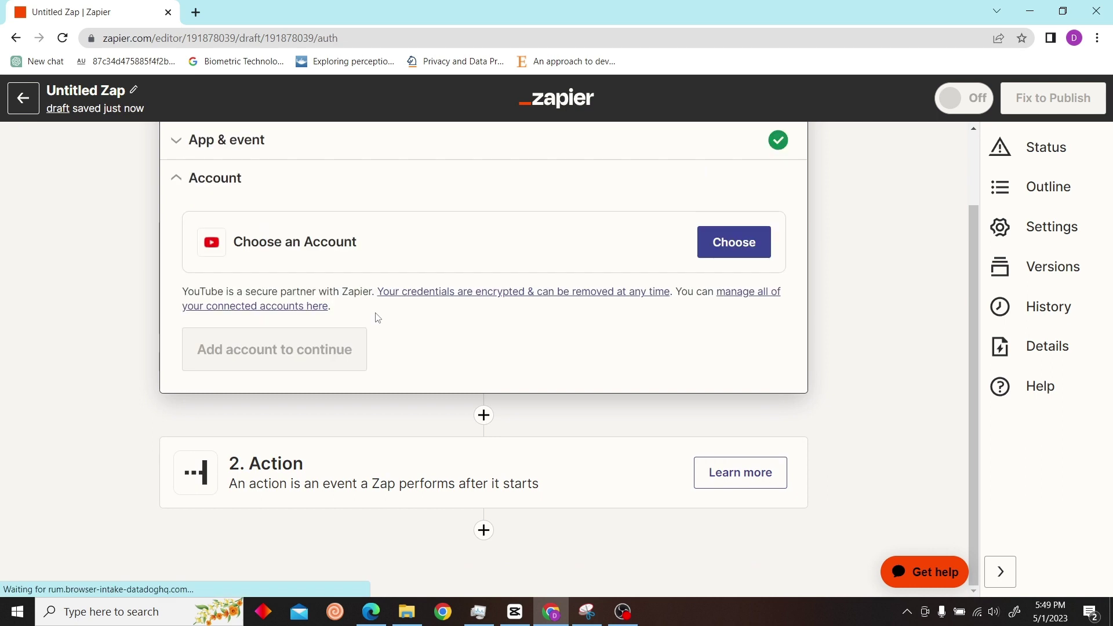
{"action": "left_click", "coordinate": [737, 254]}
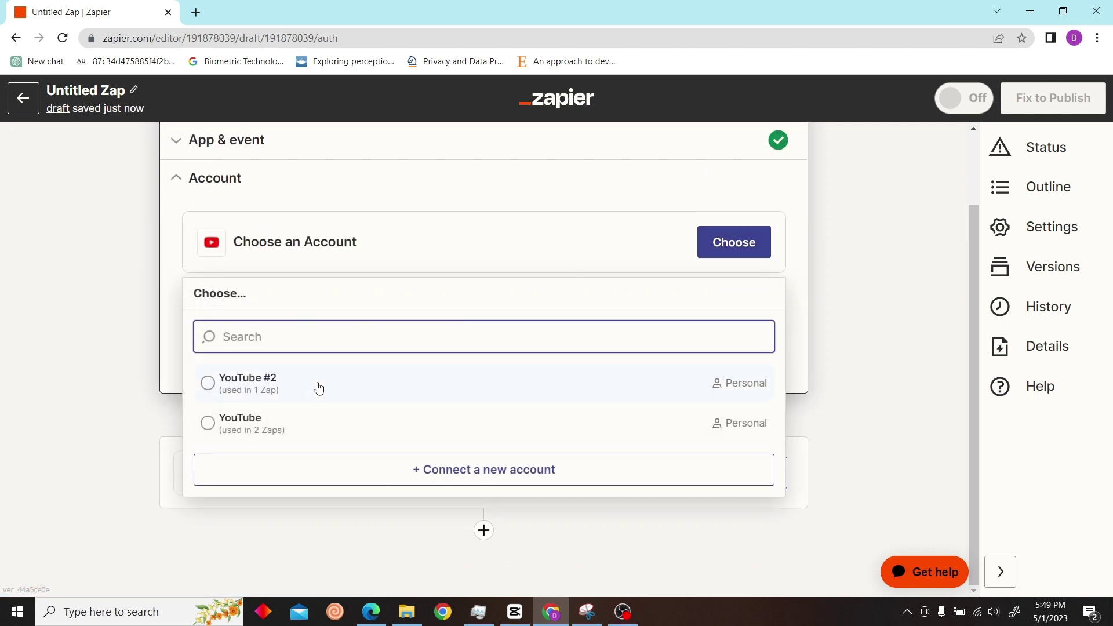
{"action": "left_click", "coordinate": [267, 419]}
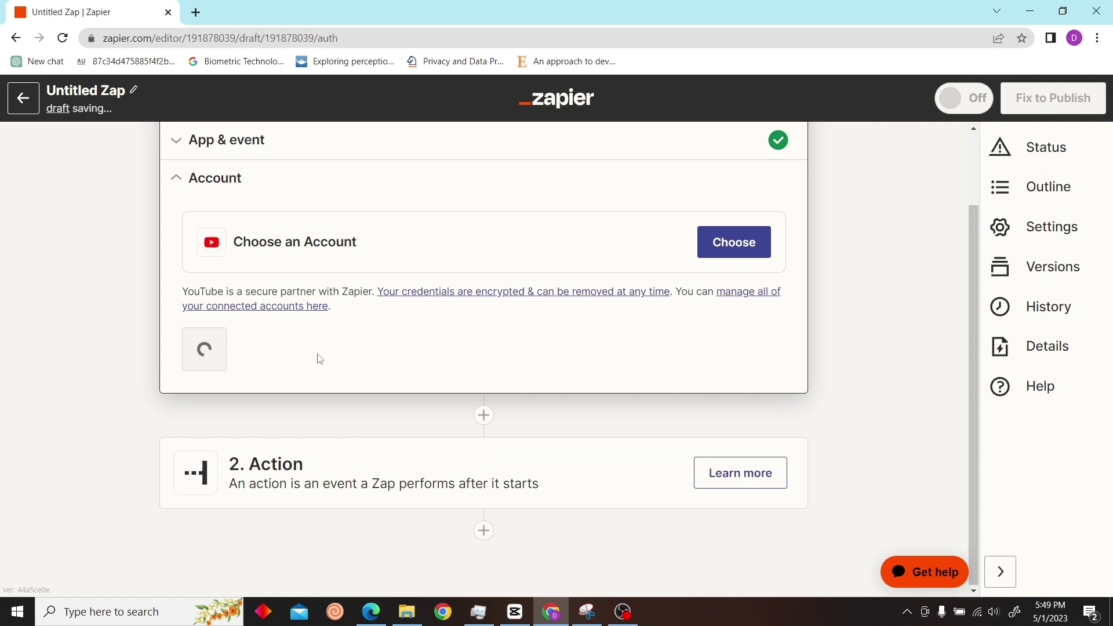
Step: Copy the channel path from the YouTube channel page into the trigger's Channel field
{"action": "left_click", "coordinate": [225, 312]}
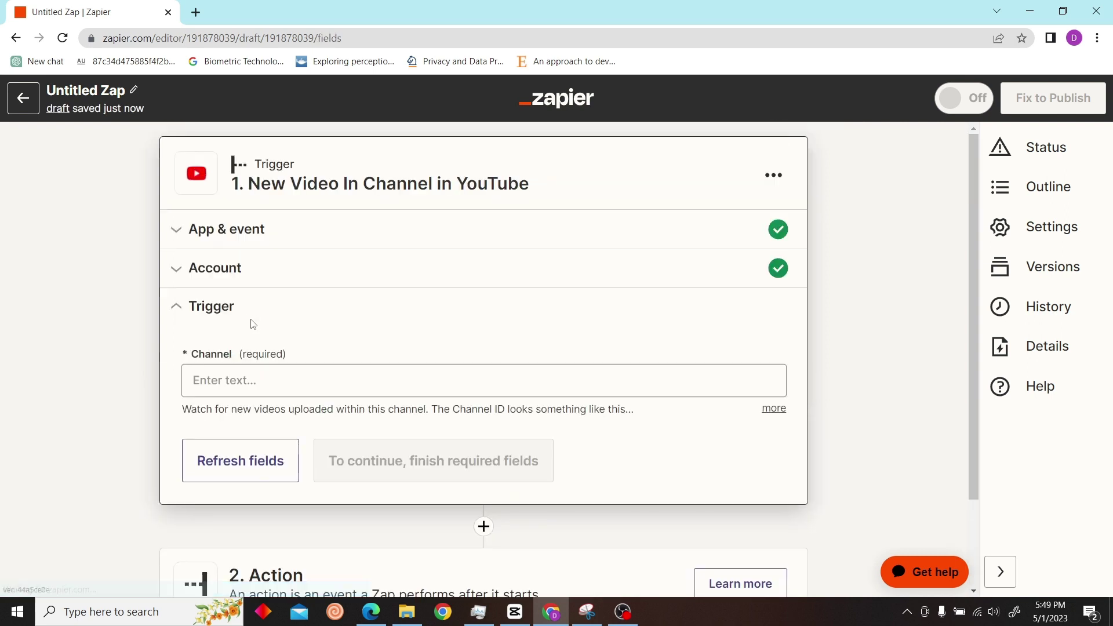
{"action": "left_click", "coordinate": [271, 272]}
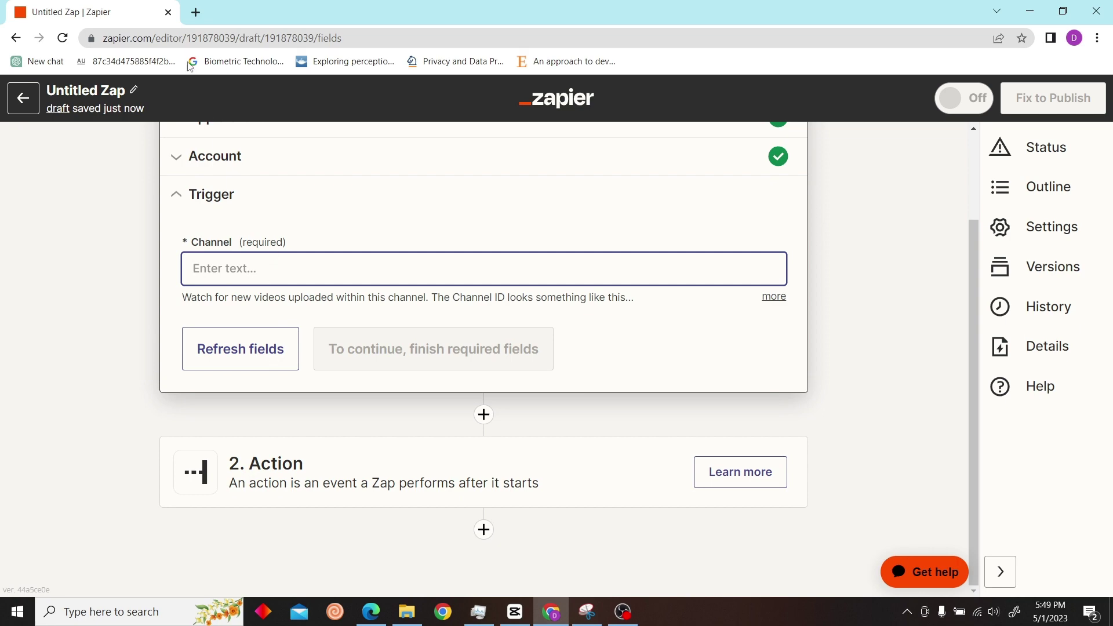
{"action": "left_click", "coordinate": [196, 12]}
{"action": "type", "text": "youtube.com"}
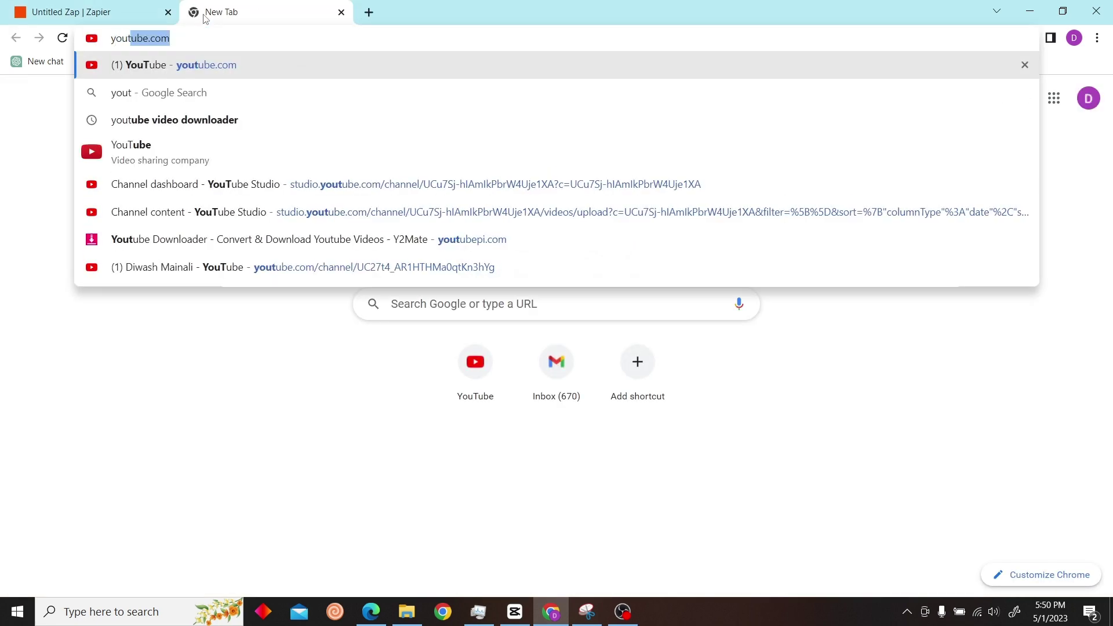
{"action": "left_click", "coordinate": [374, 267]}
{"action": "left_click_drag", "start_coordinate": [342, 39], "coordinate": [165, 38]}
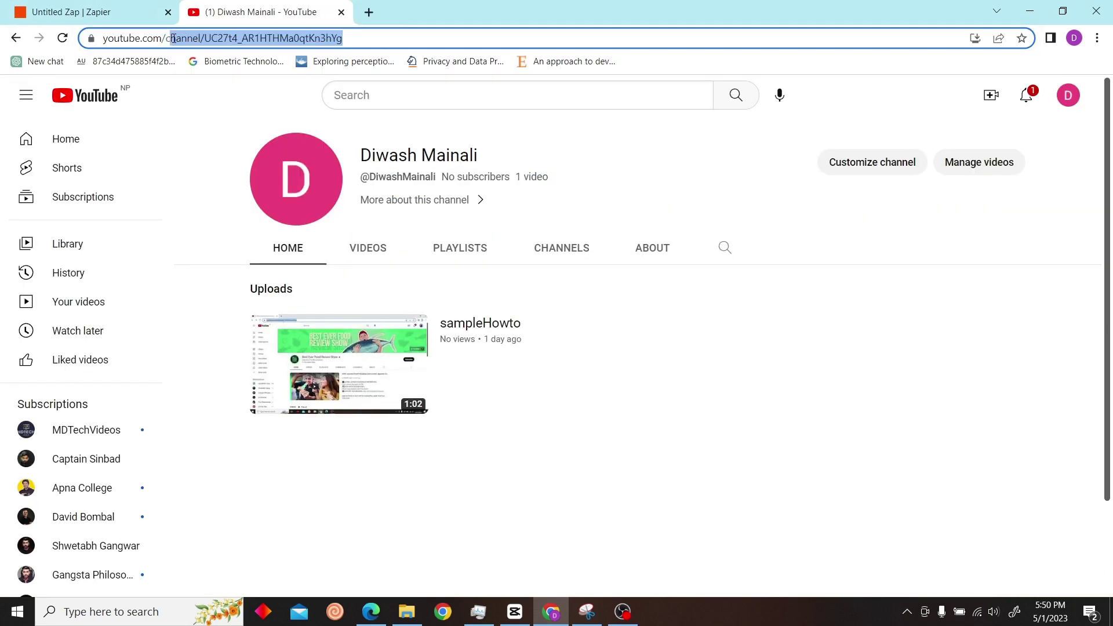
{"action": "key", "text": "ctrl+c"}
{"action": "key", "text": "ctrl+Tab"}
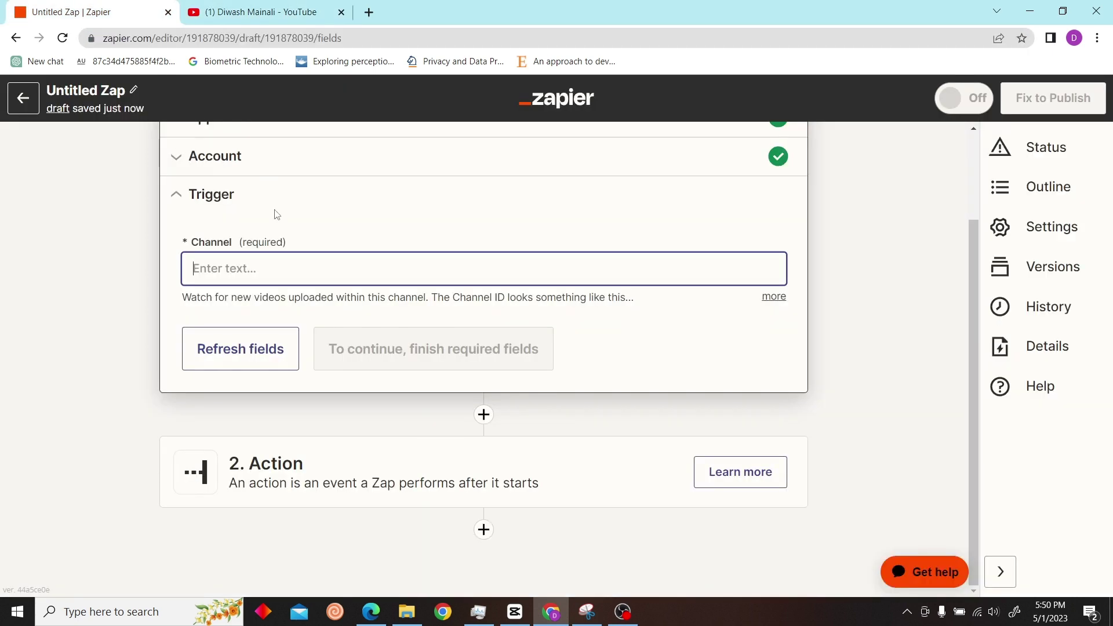
{"action": "key", "text": "ctrl+v"}
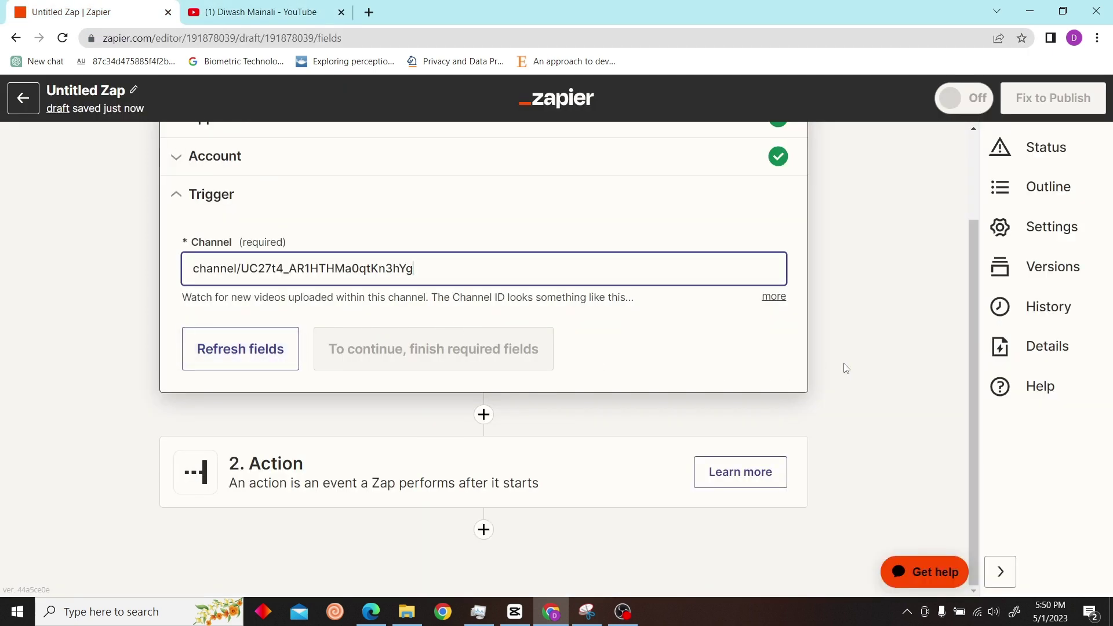
Step: Test the trigger to get the sampleHowto sample video, then close the YouTube tab
{"action": "left_click", "coordinate": [844, 368]}
{"action": "left_click", "coordinate": [363, 357]}
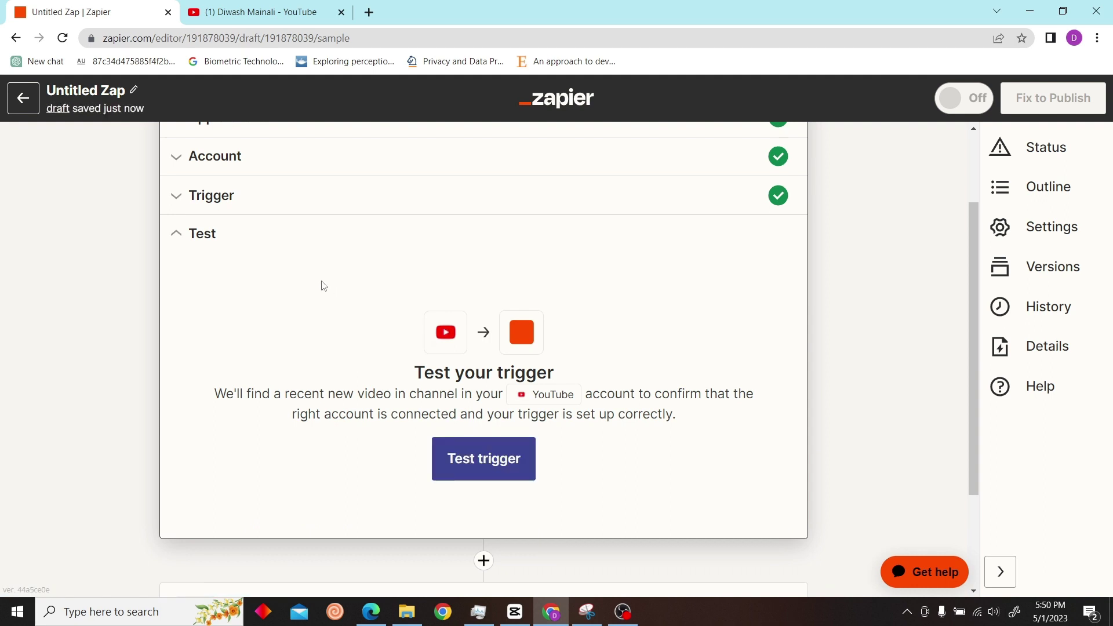
{"action": "left_click", "coordinate": [494, 476]}
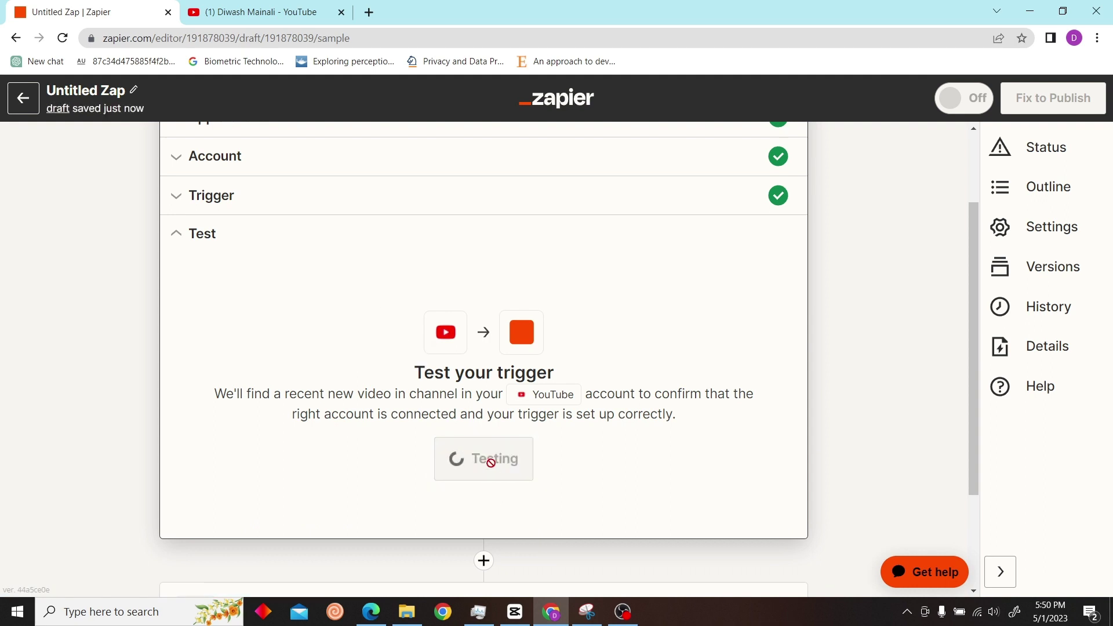
{"action": "left_click", "coordinate": [341, 12]}
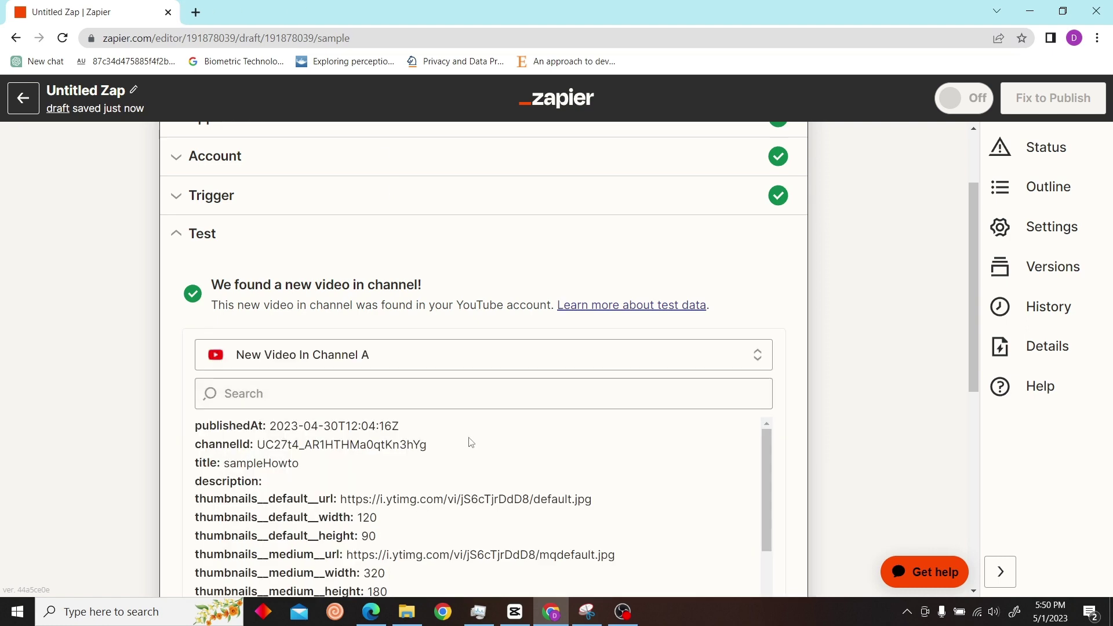
{"action": "scroll", "coordinate": [725, 470], "scroll_direction": "down", "scroll_amount": 5}
{"action": "scroll", "coordinate": [725, 471], "scroll_direction": "down", "scroll_amount": 10}
Step: Set the action to Twitter's Create Tweet and confirm the connected Twitter account
{"action": "left_click", "coordinate": [493, 314]}
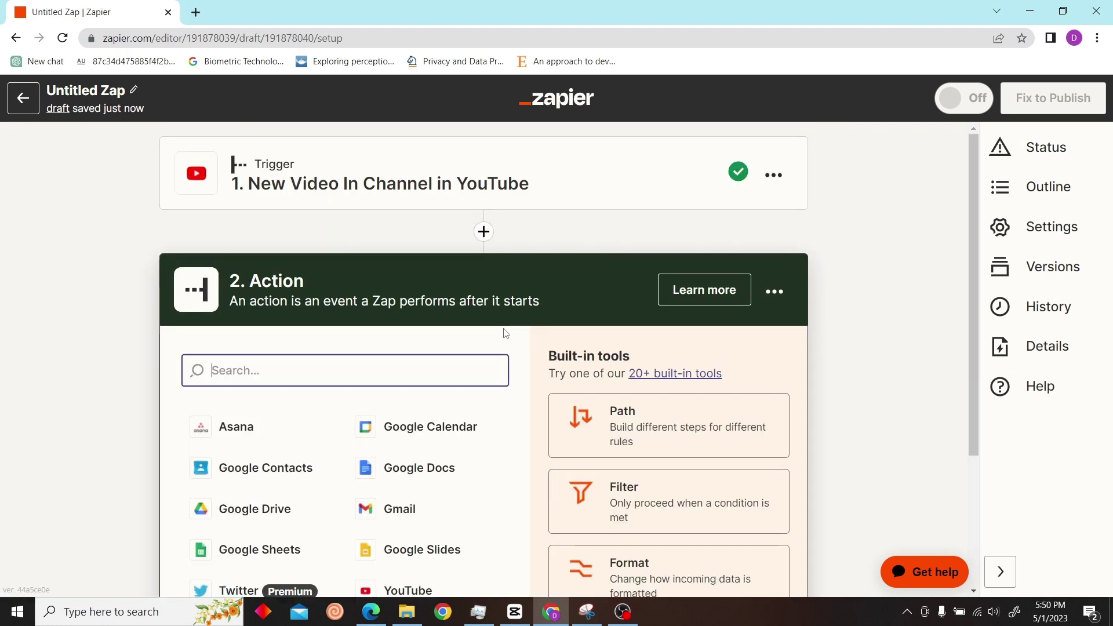
{"action": "type", "text": "writ"}
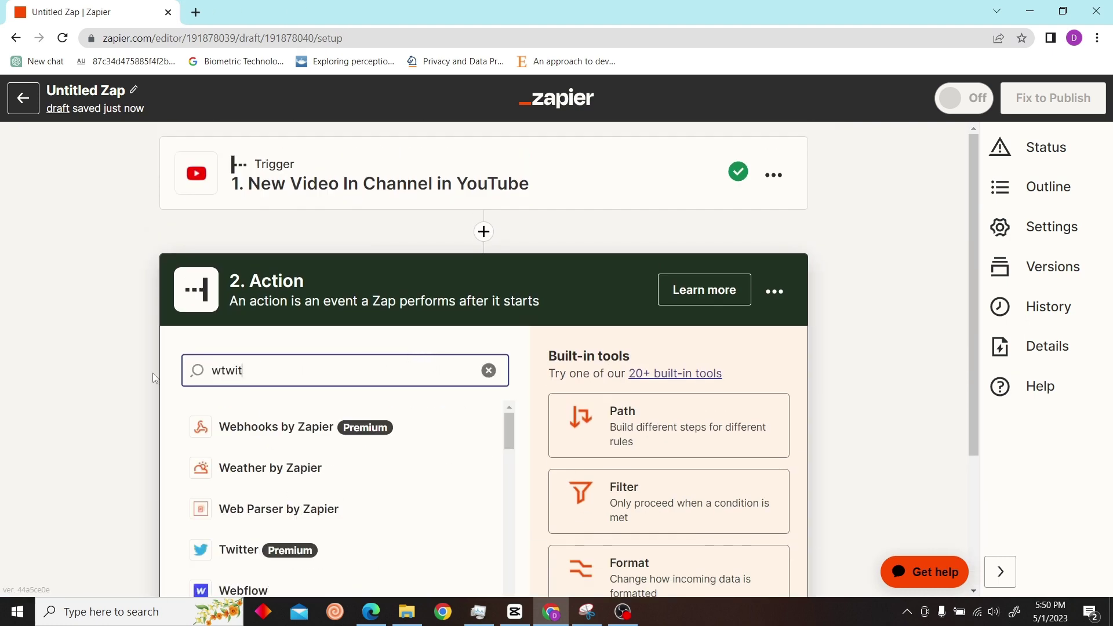
{"action": "key", "text": "BackSpace"}
{"action": "key", "text": "BackSpace"}
{"action": "key", "text": "BackSpace"}
{"action": "type", "text": "twitter"}
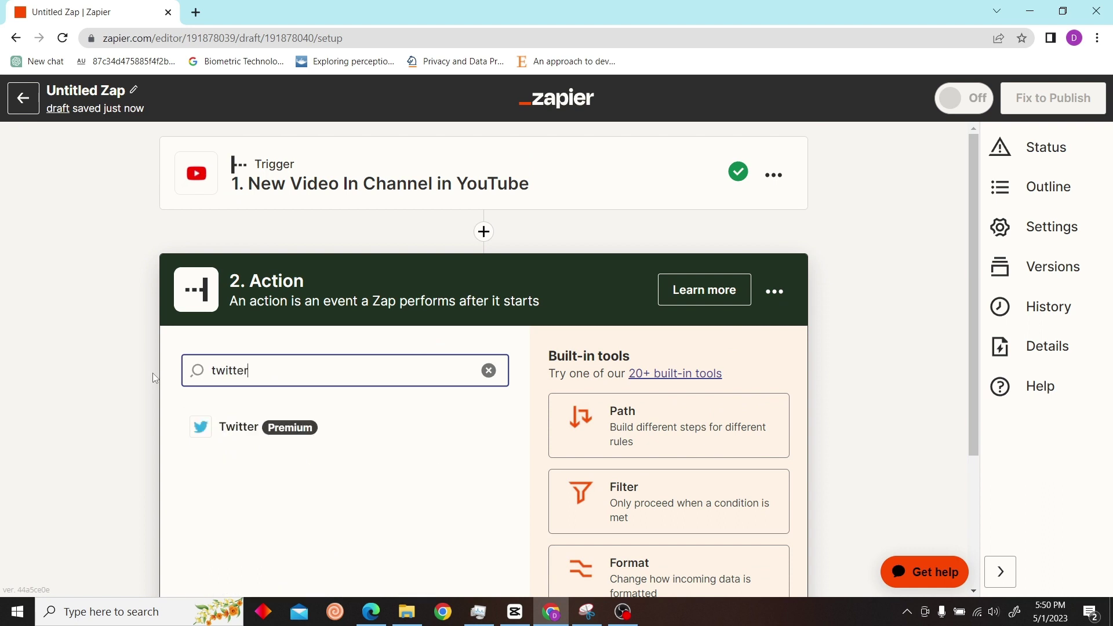
{"action": "left_click", "coordinate": [243, 427]}
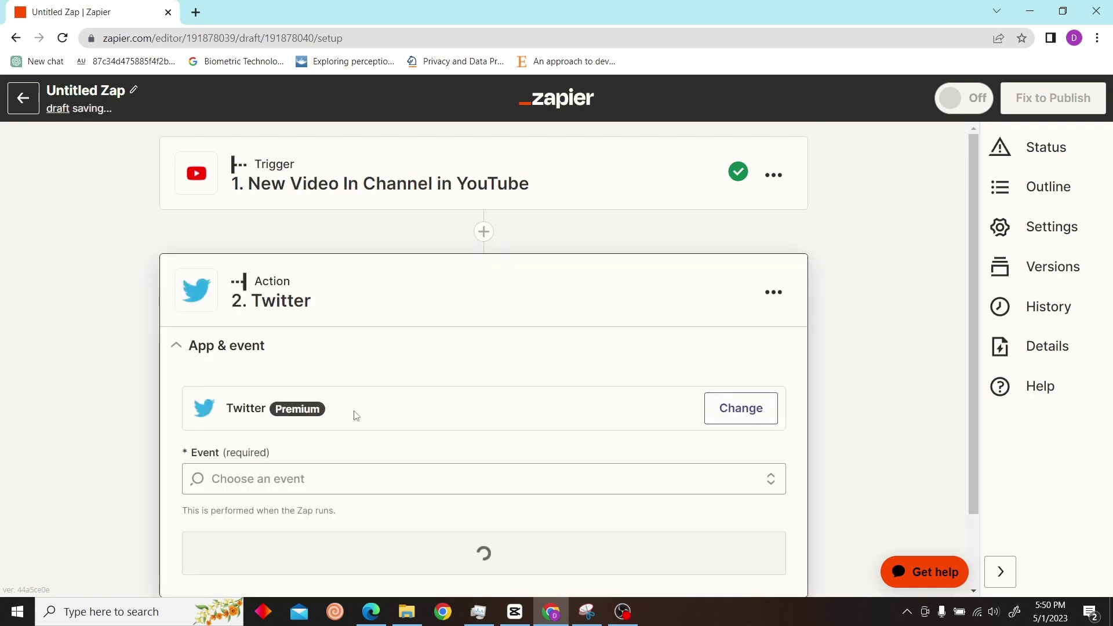
{"action": "left_click", "coordinate": [305, 397]}
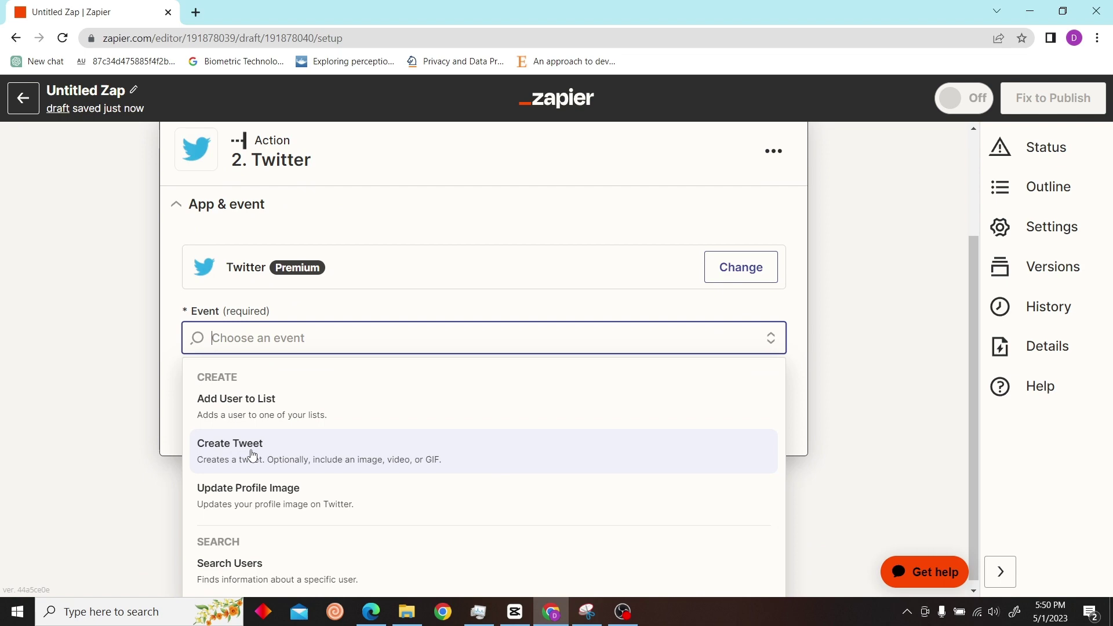
{"action": "left_click", "coordinate": [251, 455]}
{"action": "left_click", "coordinate": [276, 398]}
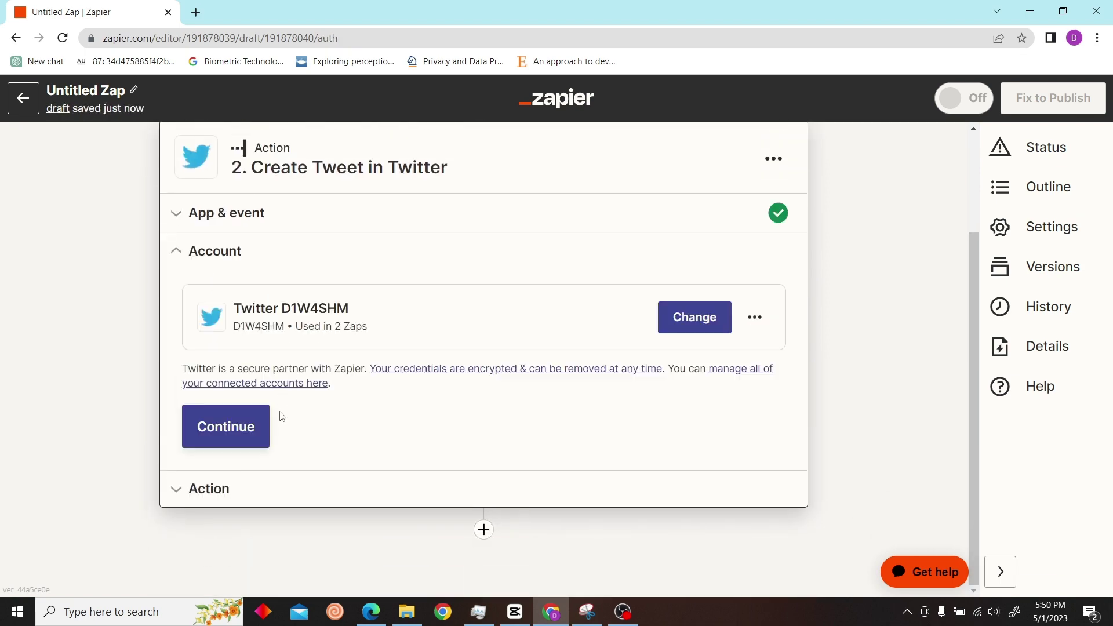
{"action": "left_click", "coordinate": [251, 425]}
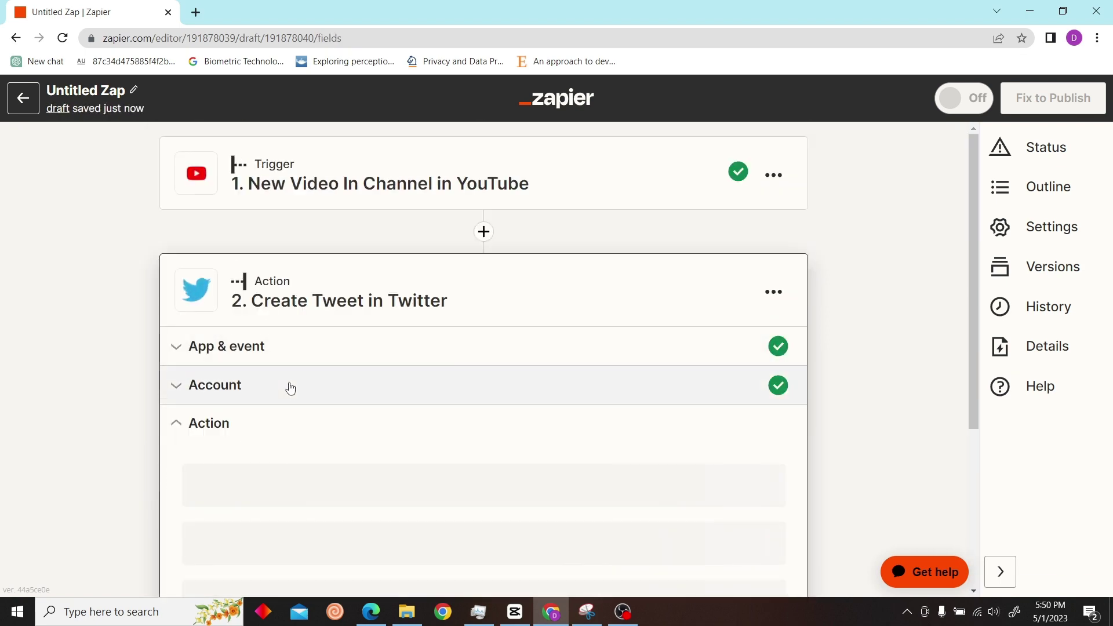
Step: Write the tweet message 'New video uploaded!!' followed by the YouTube video URL
{"action": "left_click", "coordinate": [258, 279]}
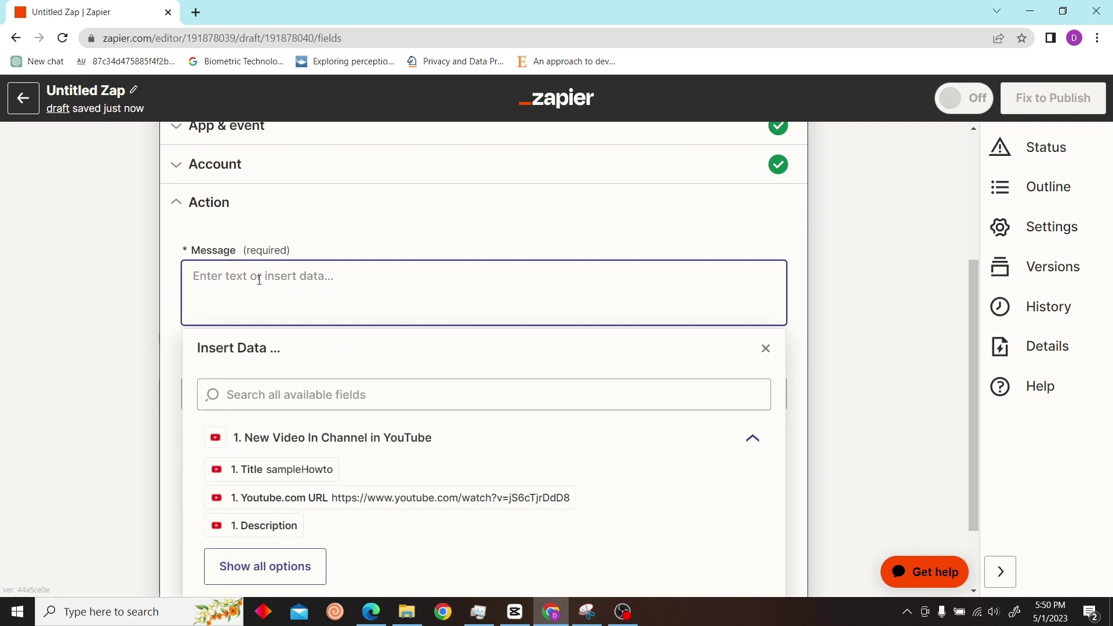
{"action": "type", "text": "Ne"}
{"action": "type", "text": "w"}
{"action": "key", "text": "BackSpace"}
{"action": "key", "text": "BackSpace"}
{"action": "type", "text": "re"}
{"action": "key", "text": "BackSpace"}
{"action": "key", "text": "BackSpace"}
{"action": "key", "text": "BackSpace"}
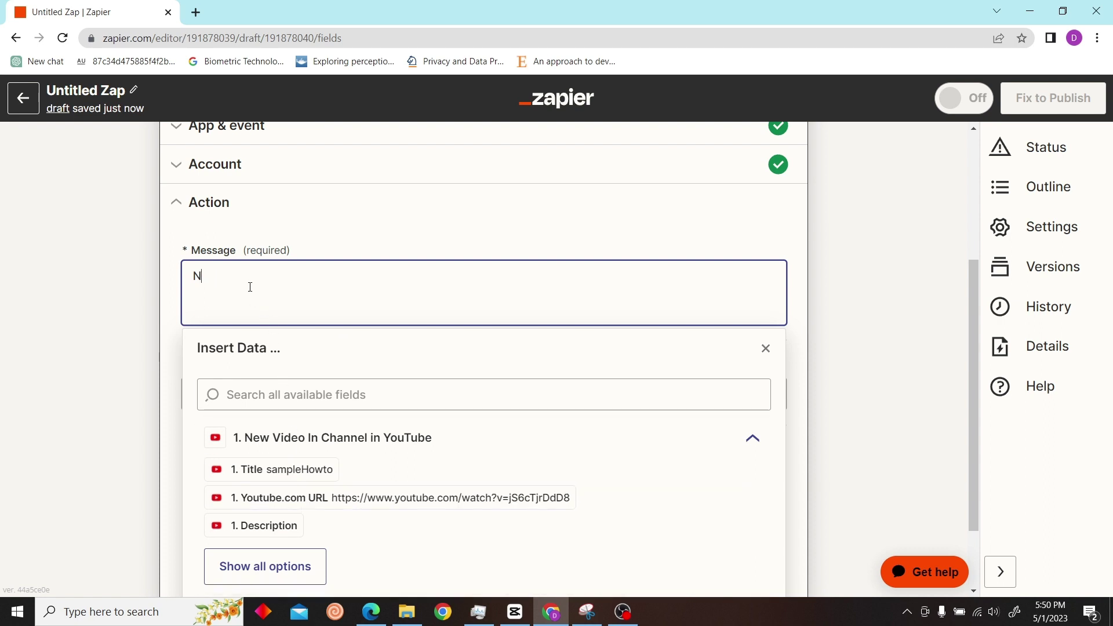
{"action": "type", "text": "ew video "}
{"action": "type", "text": "uploaded!!"}
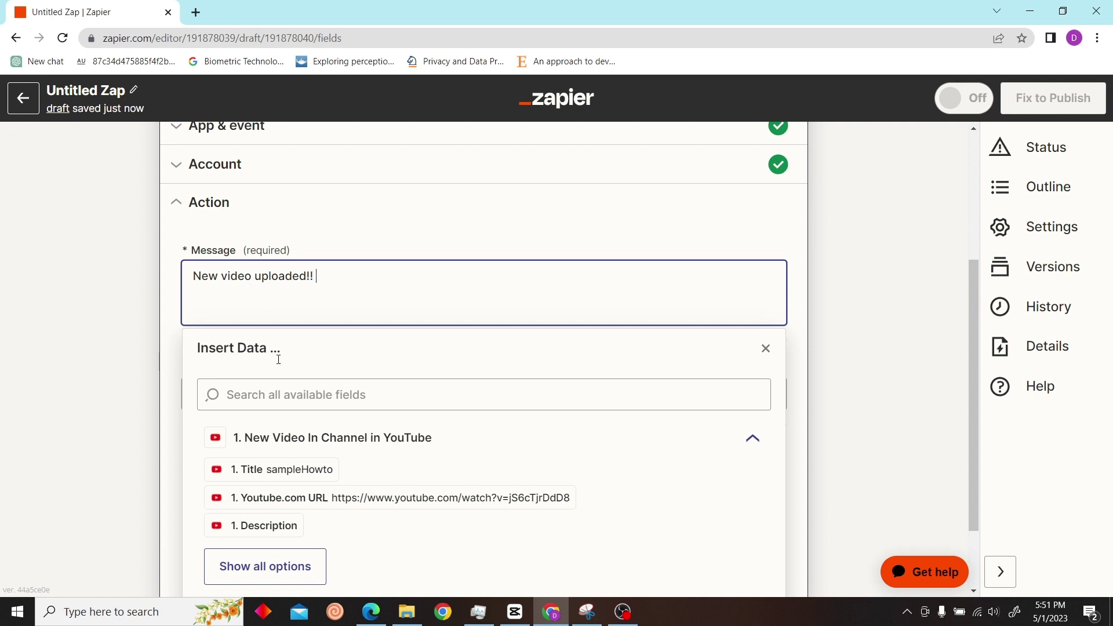
{"action": "left_click", "coordinate": [333, 498]}
{"action": "left_click", "coordinate": [14, 371]}
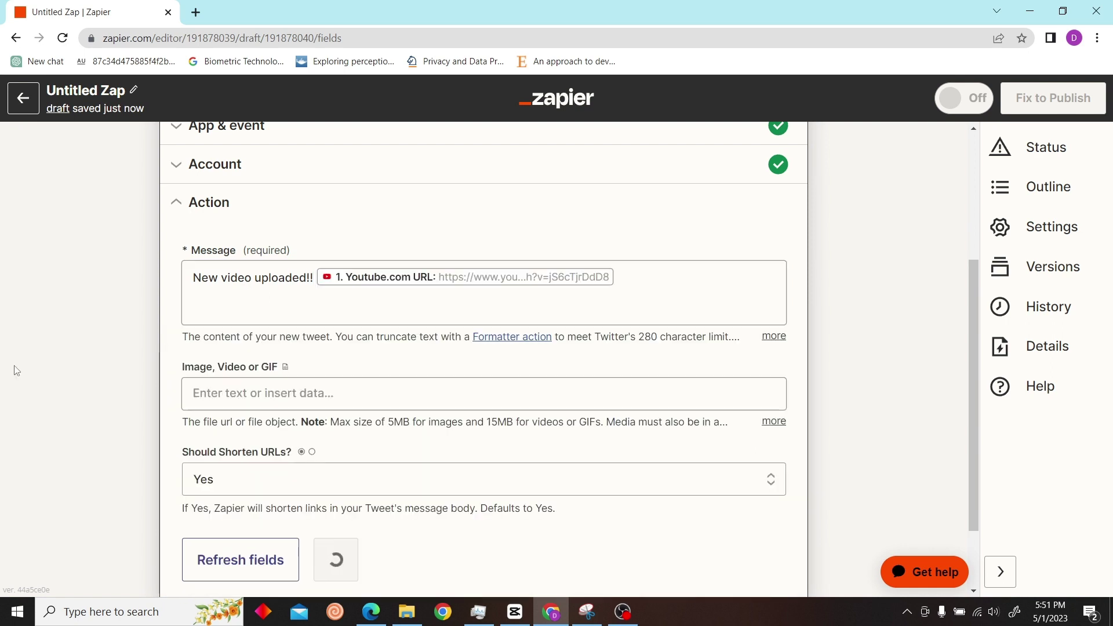
Step: Leave the Image field empty and send a test tweet to Twitter
{"action": "left_click", "coordinate": [225, 392]}
{"action": "scroll", "coordinate": [245, 392], "scroll_direction": "down", "scroll_amount": 1}
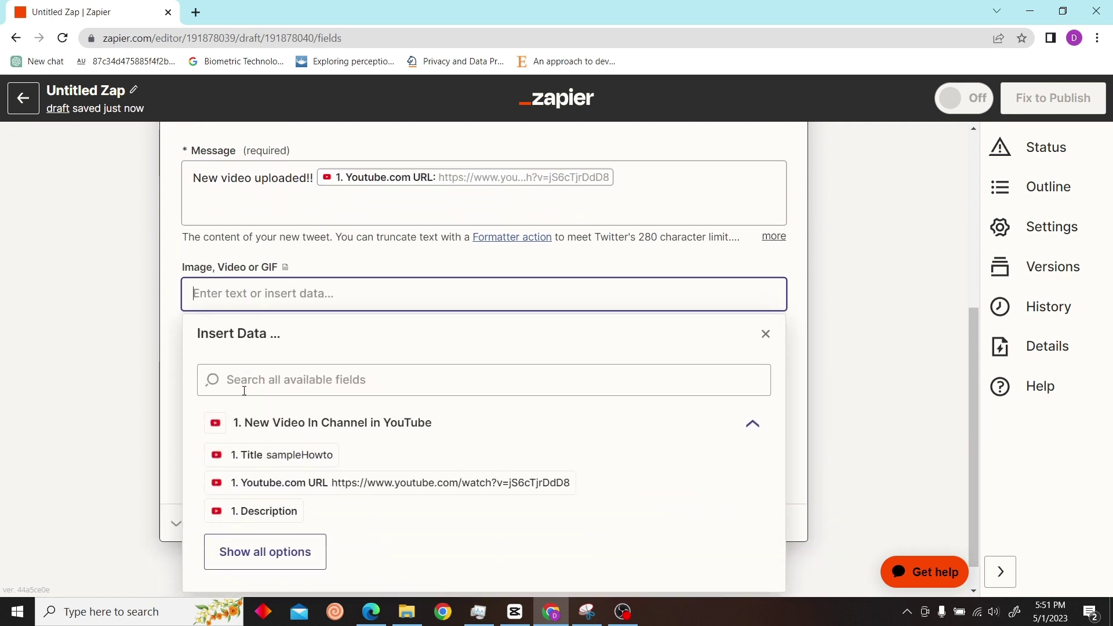
{"action": "scroll", "coordinate": [244, 391], "scroll_direction": "up", "scroll_amount": 2}
{"action": "type", "text": "channel/UC27t4_AR1HTHMa0qtKn3hYg"}
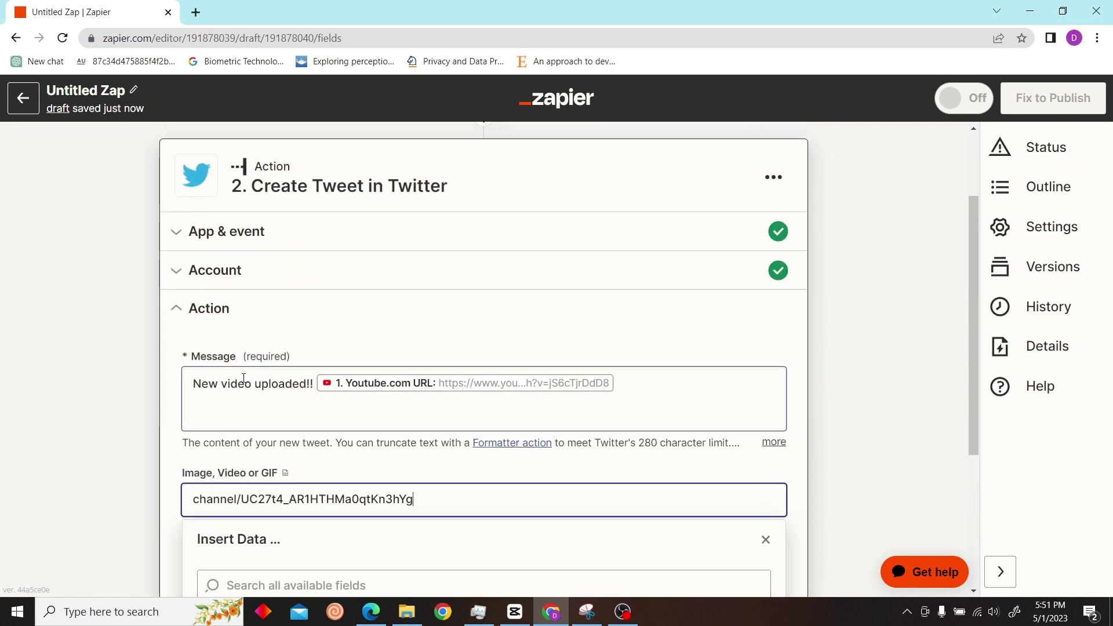
{"action": "key", "text": "ctrl+a"}
{"action": "key", "text": "BackSpace"}
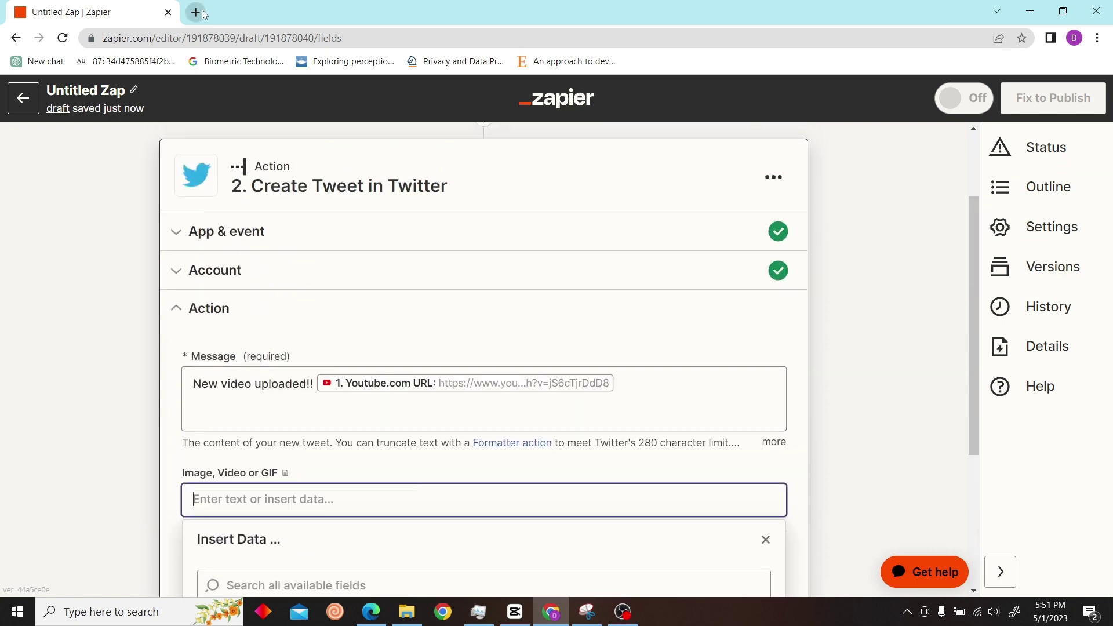
{"action": "scroll", "coordinate": [29, 316], "scroll_direction": "down", "scroll_amount": 2}
{"action": "left_click", "coordinate": [23, 331]}
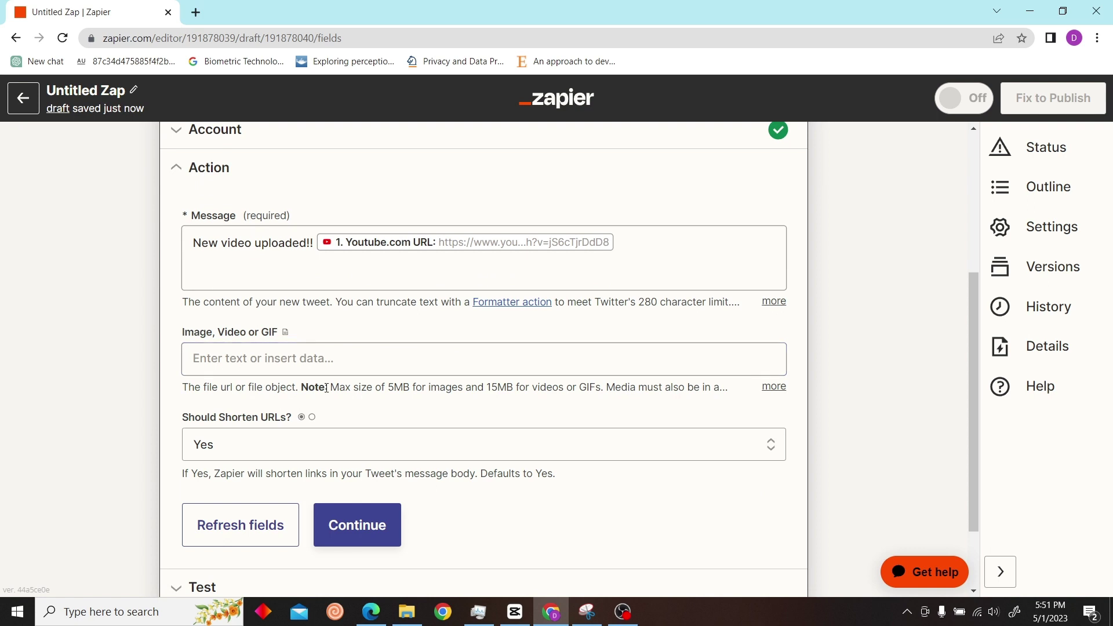
{"action": "scroll", "coordinate": [174, 442], "scroll_direction": "down", "scroll_amount": 1}
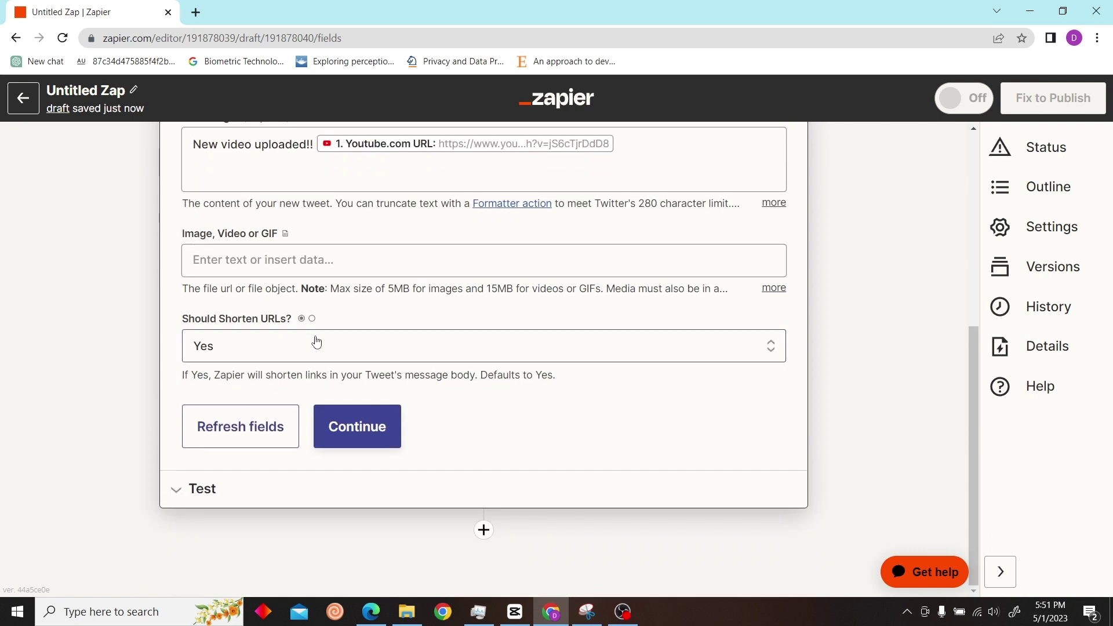
{"action": "left_click", "coordinate": [359, 432]}
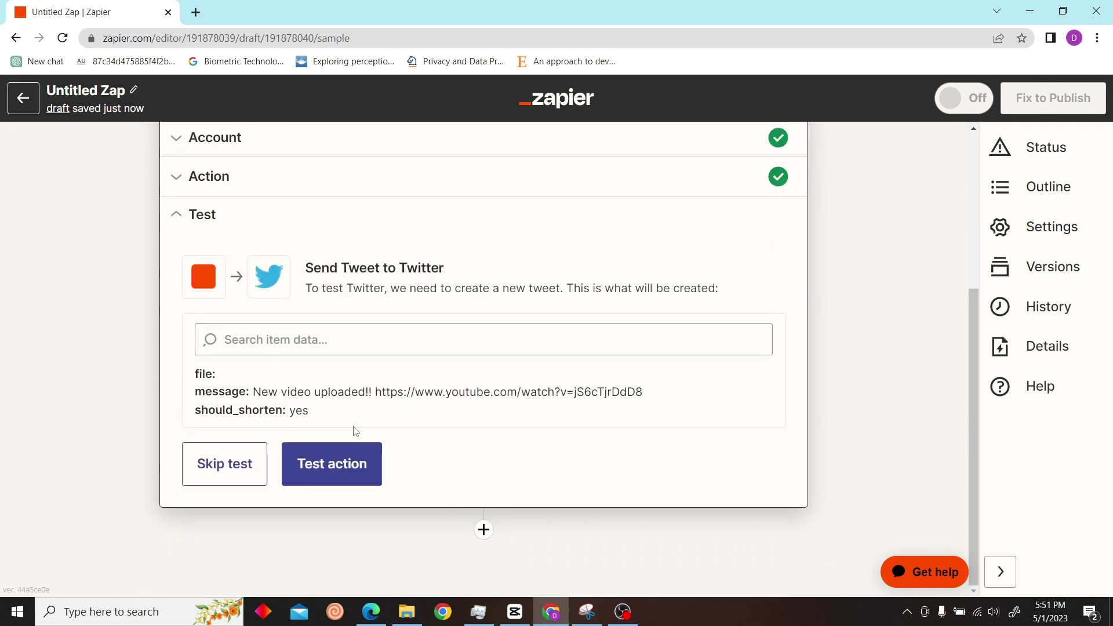
{"action": "left_click", "coordinate": [320, 471]}
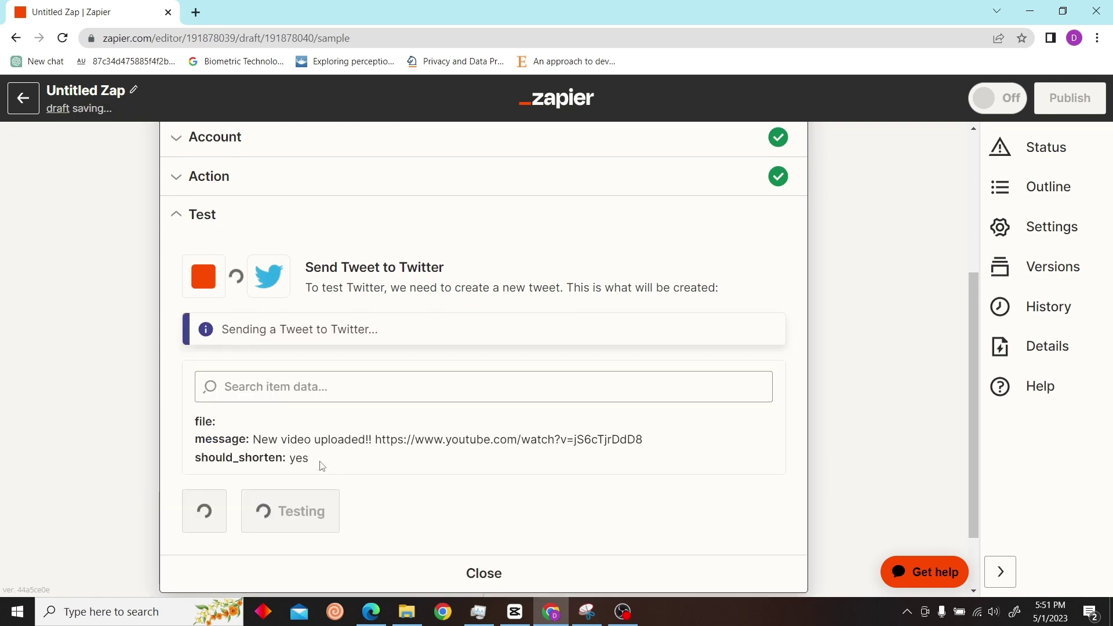
Step: Open twitter.com in a new tab and go to the profile to see the test tweet
{"action": "left_click", "coordinate": [195, 12]}
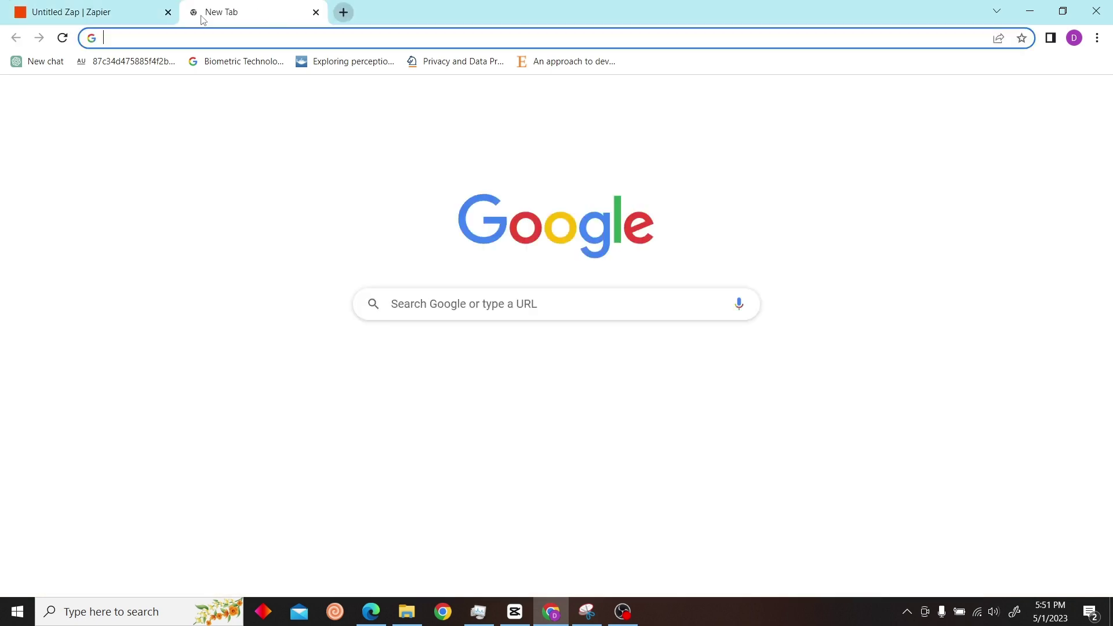
{"action": "type", "text": "twi"}
{"action": "key", "text": "Return"}
{"action": "left_click", "coordinate": [226, 247]}
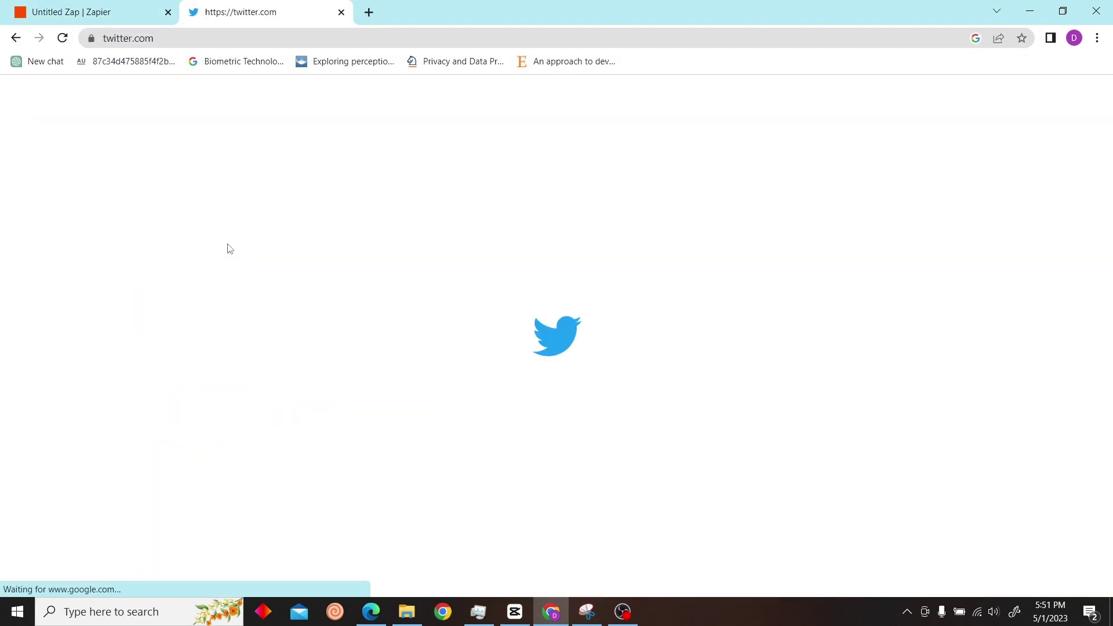
{"action": "left_click", "coordinate": [88, 12]}
{"action": "left_click", "coordinate": [248, 11]}
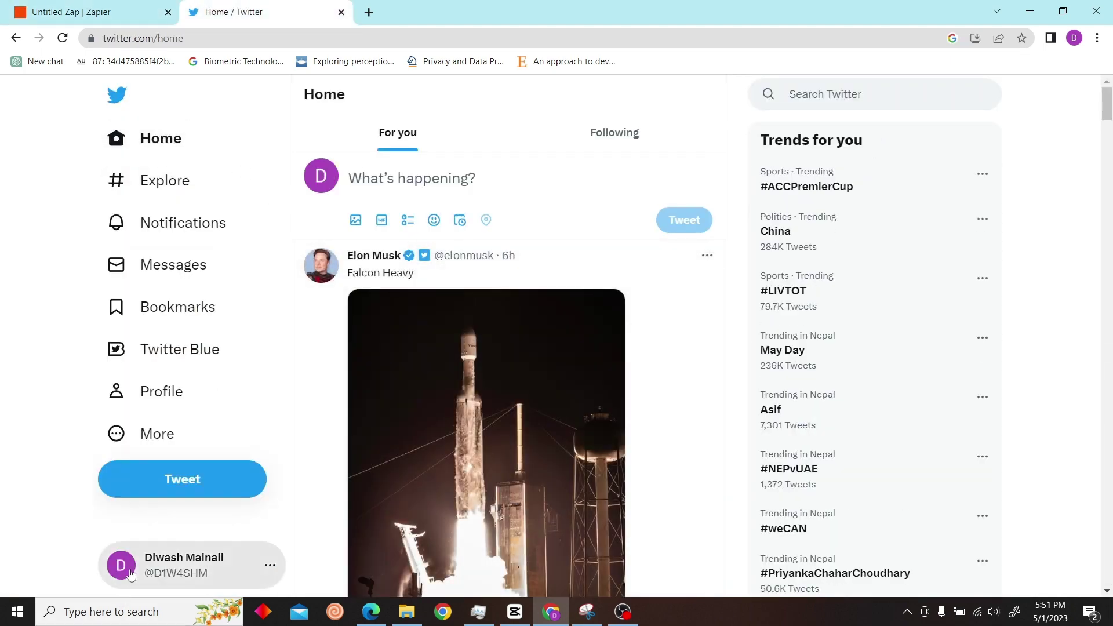
{"action": "left_click", "coordinate": [183, 565]}
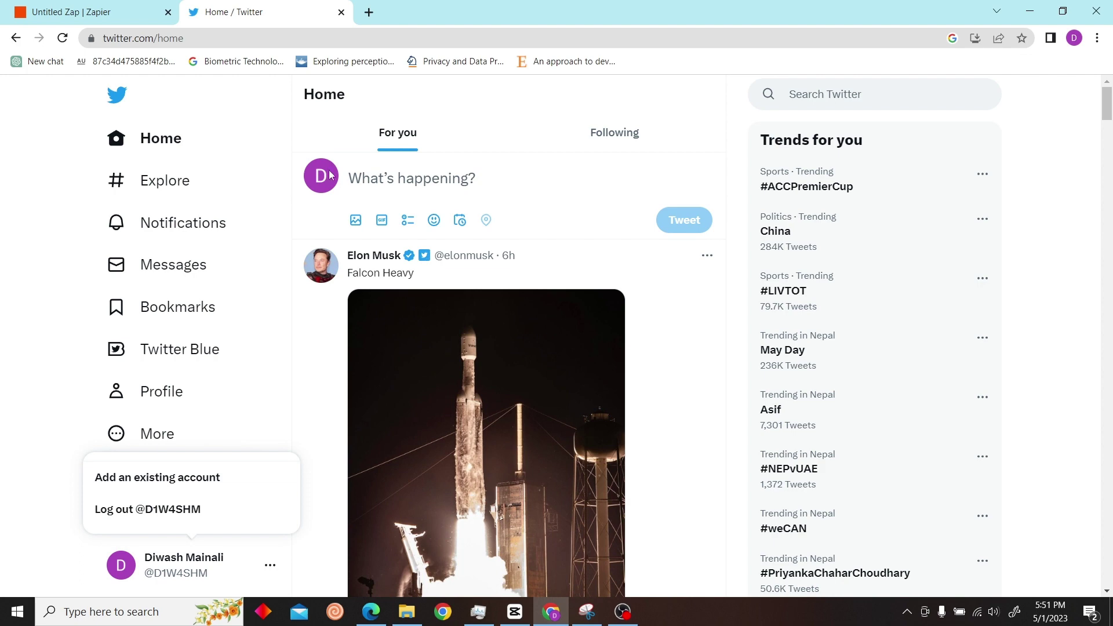
{"action": "left_click", "coordinate": [150, 143]}
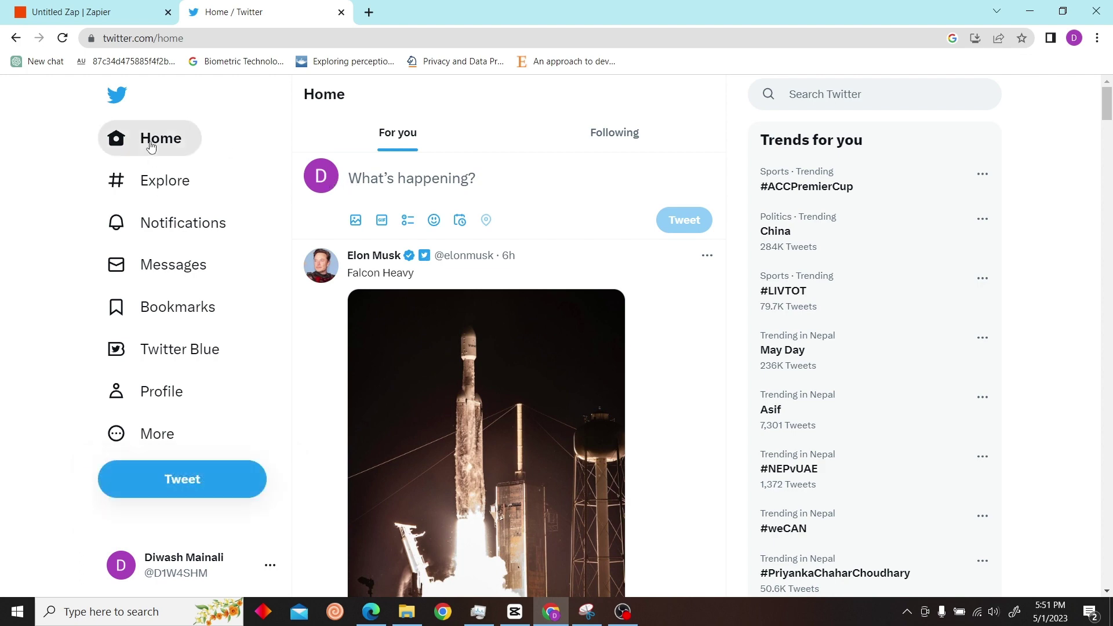
{"action": "left_click", "coordinate": [320, 179]}
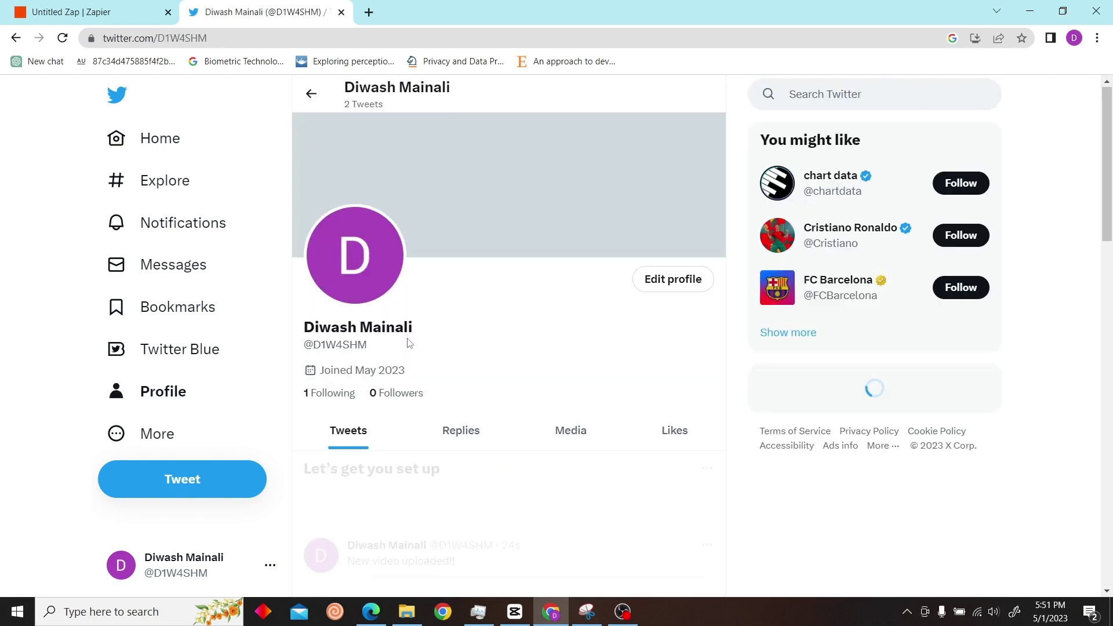
{"action": "scroll", "coordinate": [409, 343], "scroll_direction": "down", "scroll_amount": 5}
{"action": "scroll", "coordinate": [429, 331], "scroll_direction": "up", "scroll_amount": 5}
{"action": "scroll", "coordinate": [410, 317], "scroll_direction": "down", "scroll_amount": 5}
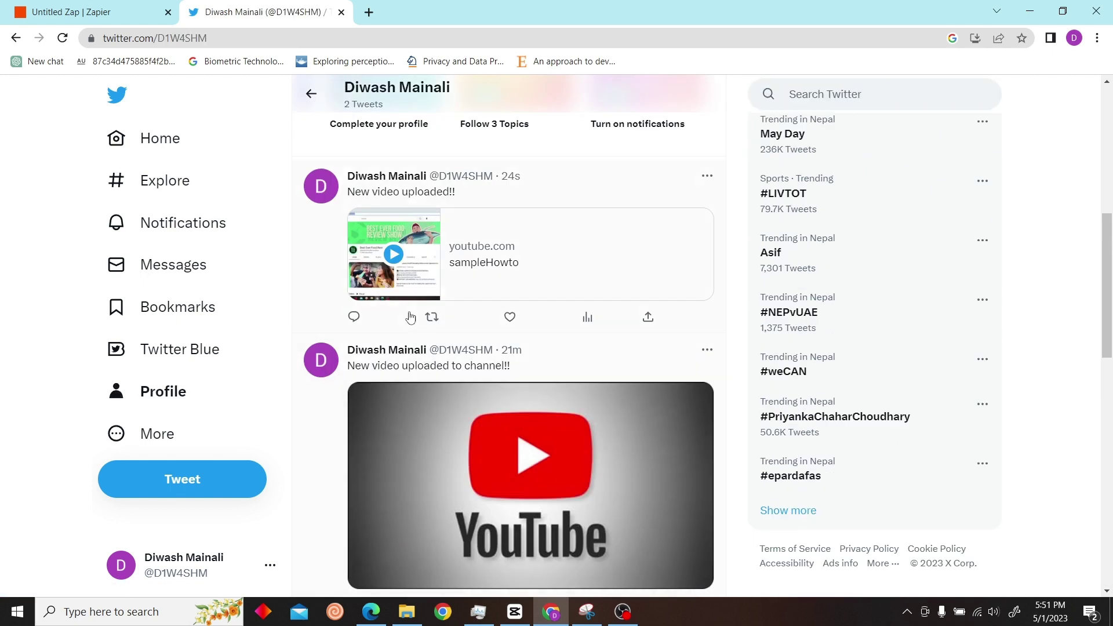